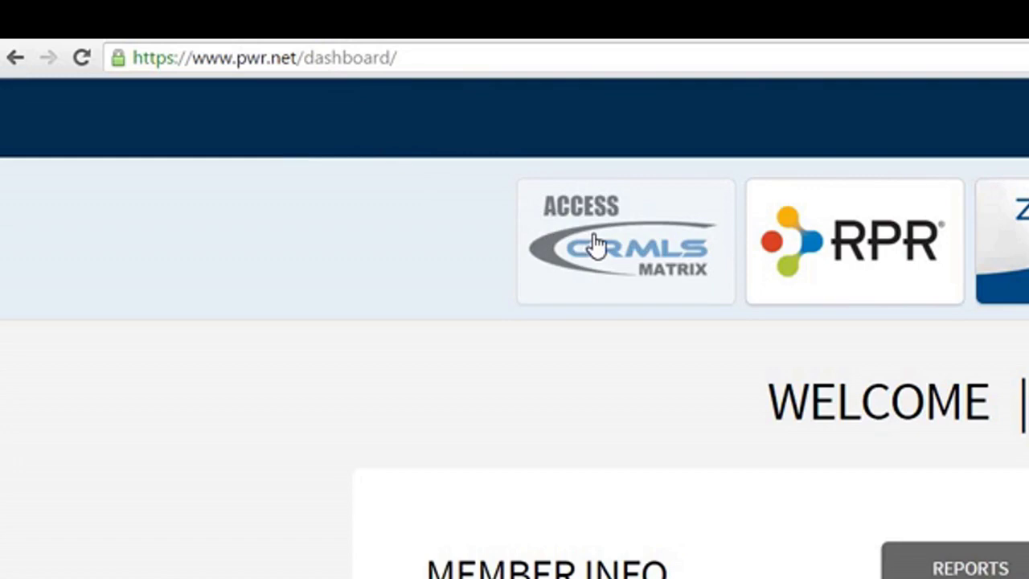
Step: Launch CRMLS Matrix, open the Residential Detail search, and select Single Family Residence sub type
left_click(595, 246)
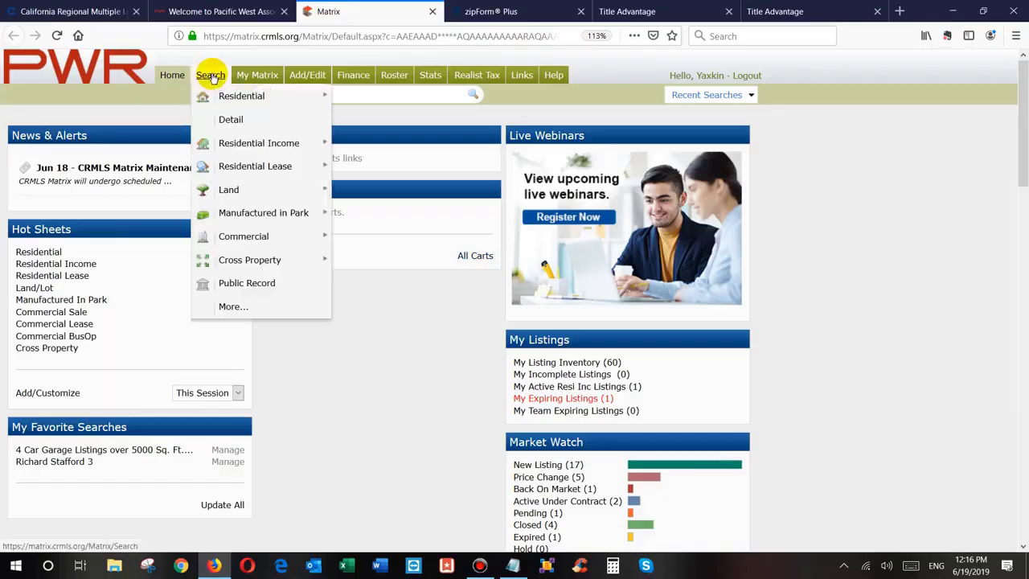
mouse_move(214, 94)
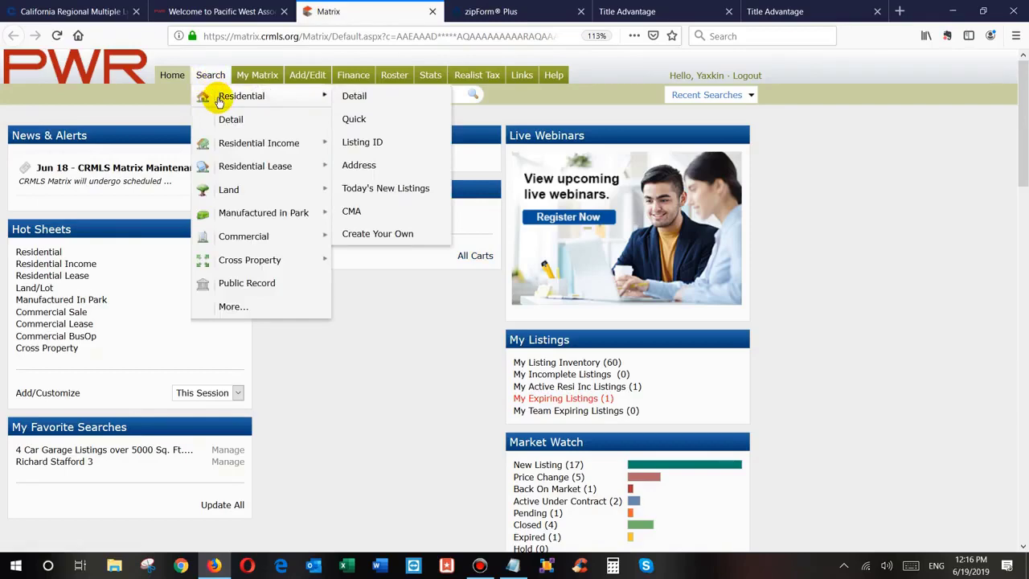
left_click(355, 98)
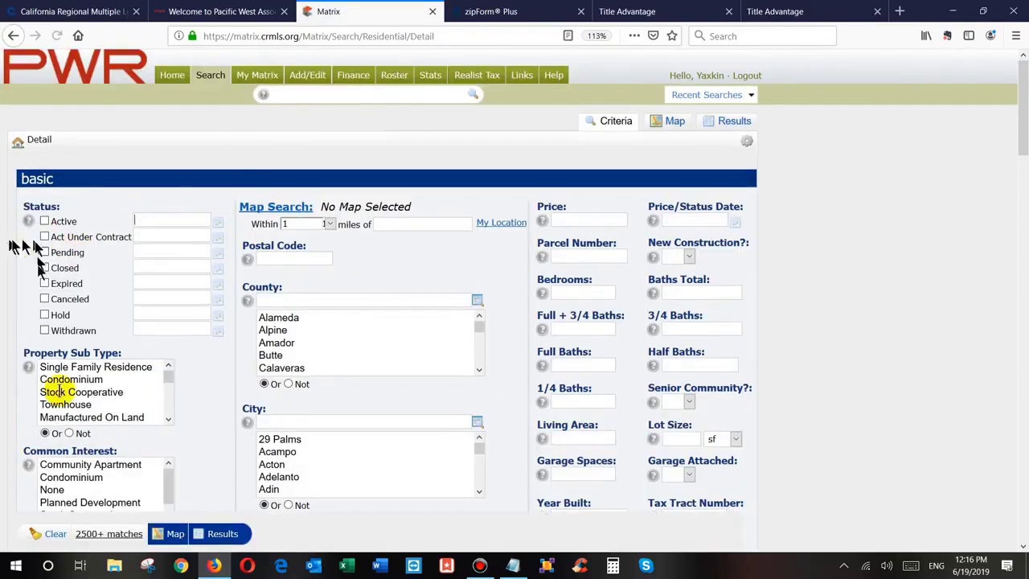
left_click(80, 366)
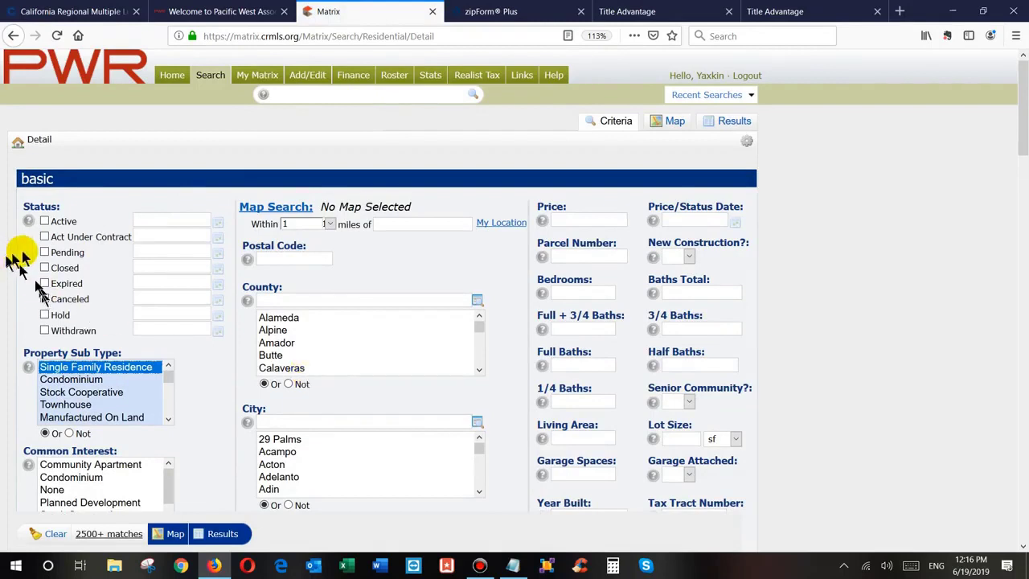
Step: Include Active, Act Under Contract, Pending and Closed listing statuses
left_click(44, 221)
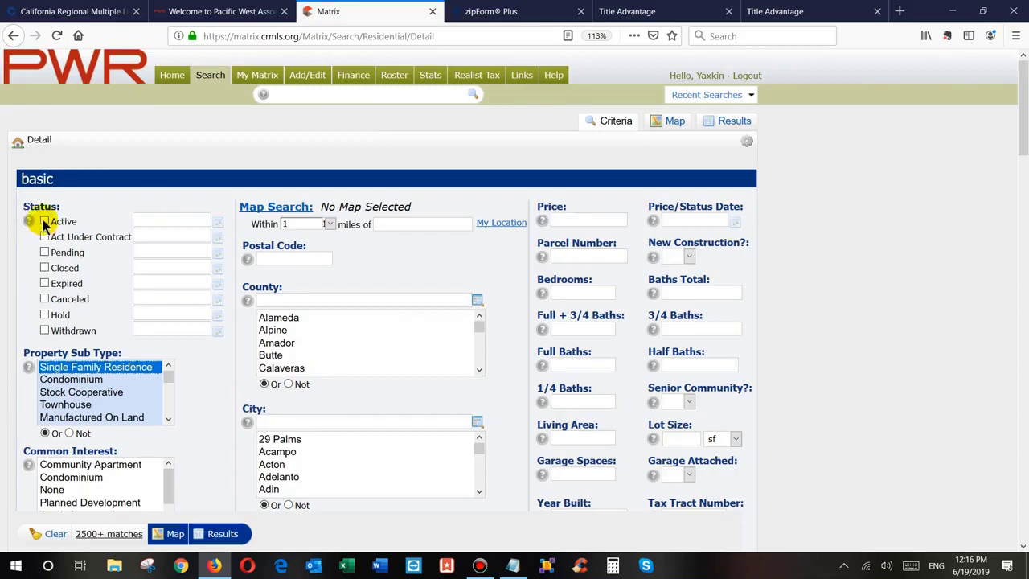
left_click(45, 237)
left_click(44, 252)
left_click(44, 268)
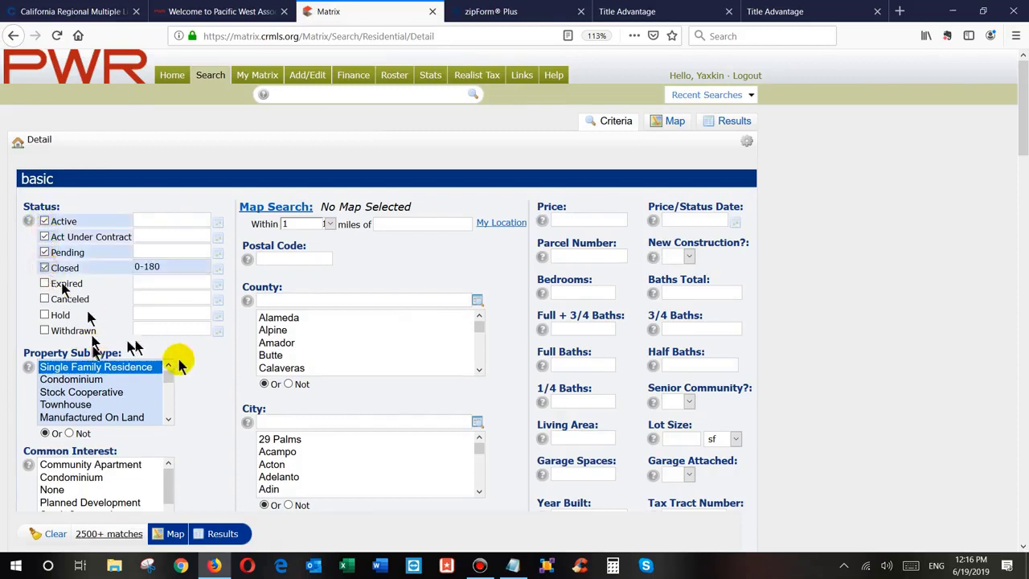
Step: Center the 1-mile radius on Pasadena, CA 91106 using the suggested address
left_click(415, 227)
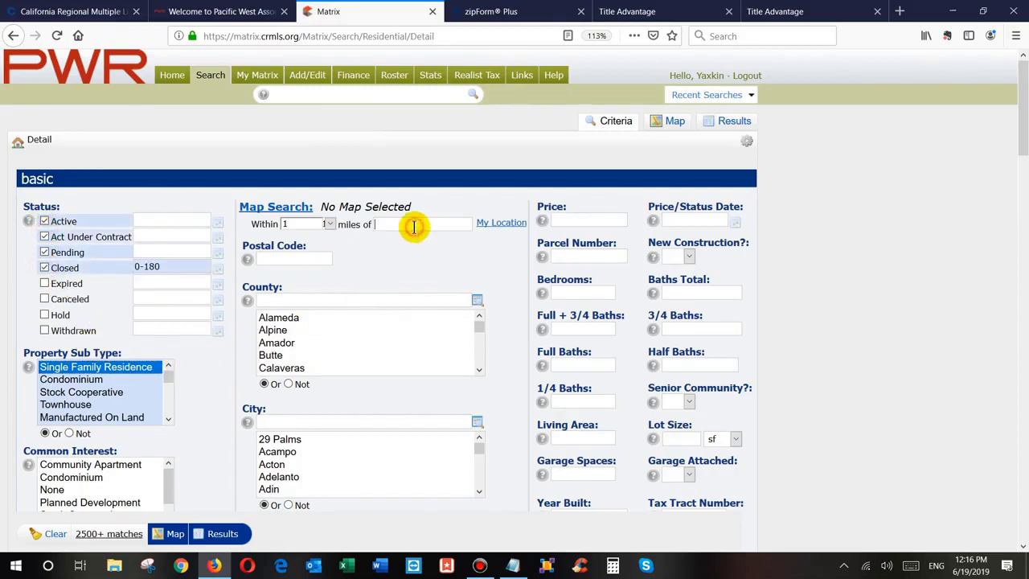
type("Pasadena, CA 91106")
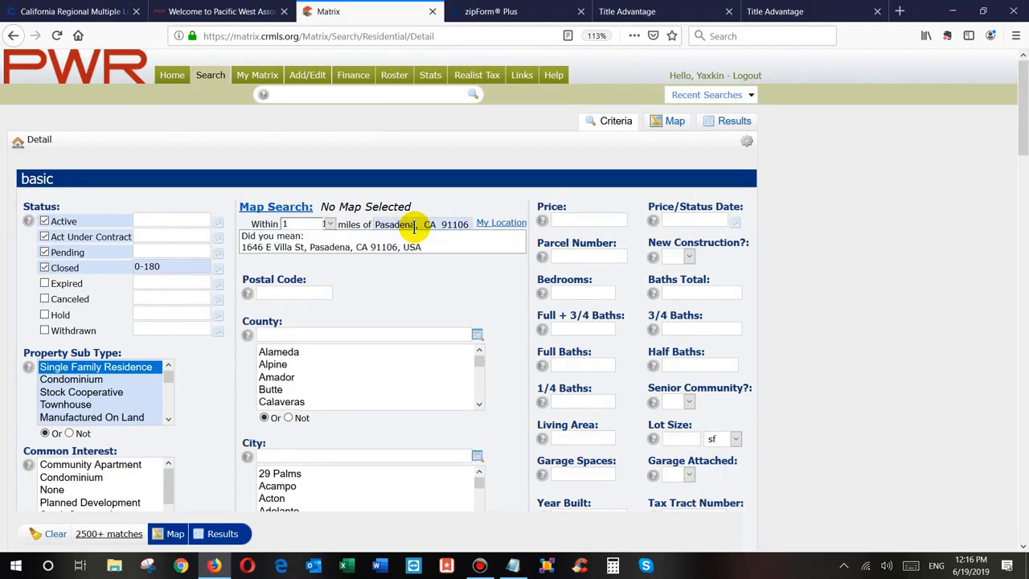
left_click(346, 247)
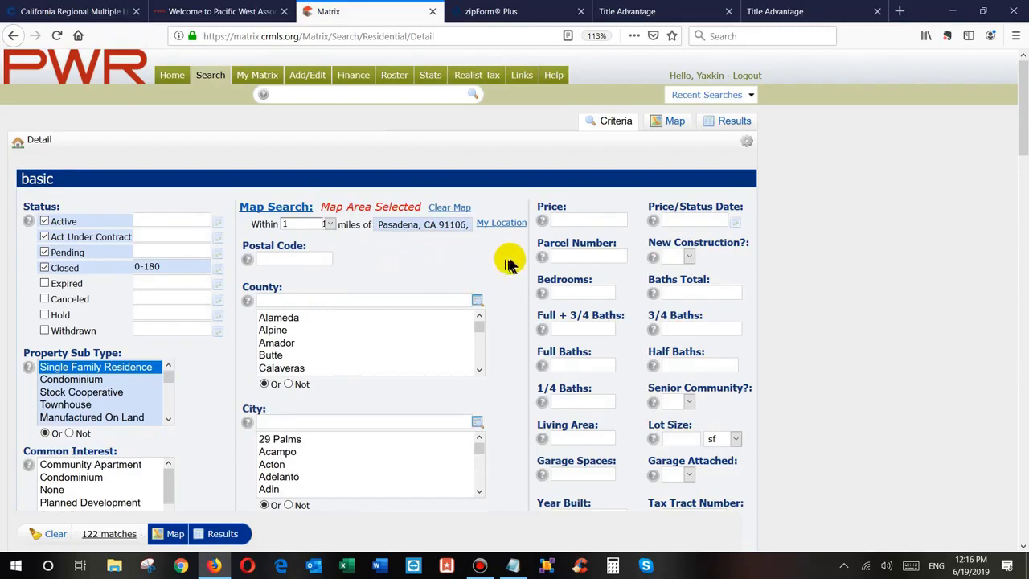
Step: Require 3 bedrooms and 1+ total baths
scroll(552, 267, "down", 3)
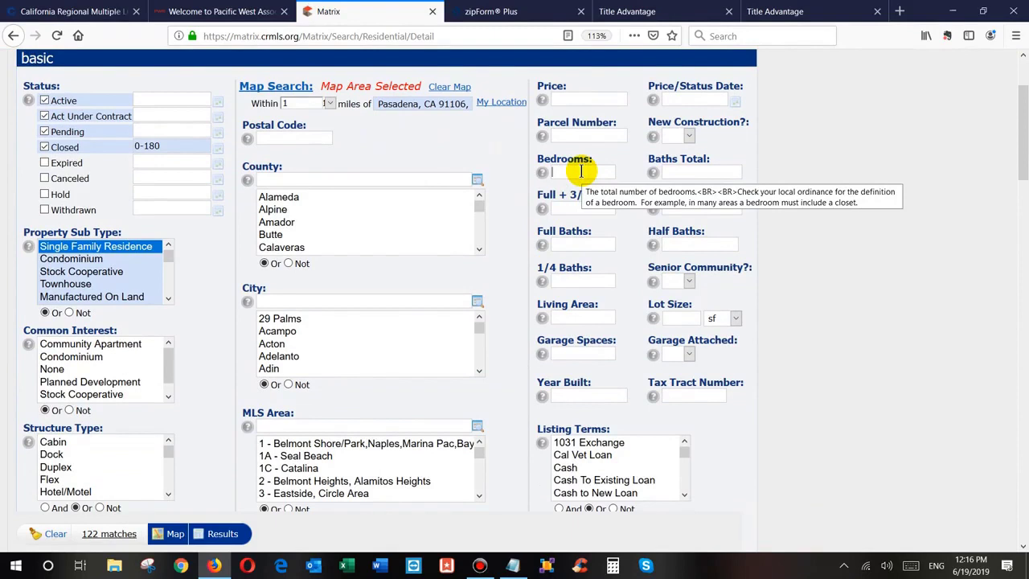
type("3")
left_click(674, 171)
type("1+")
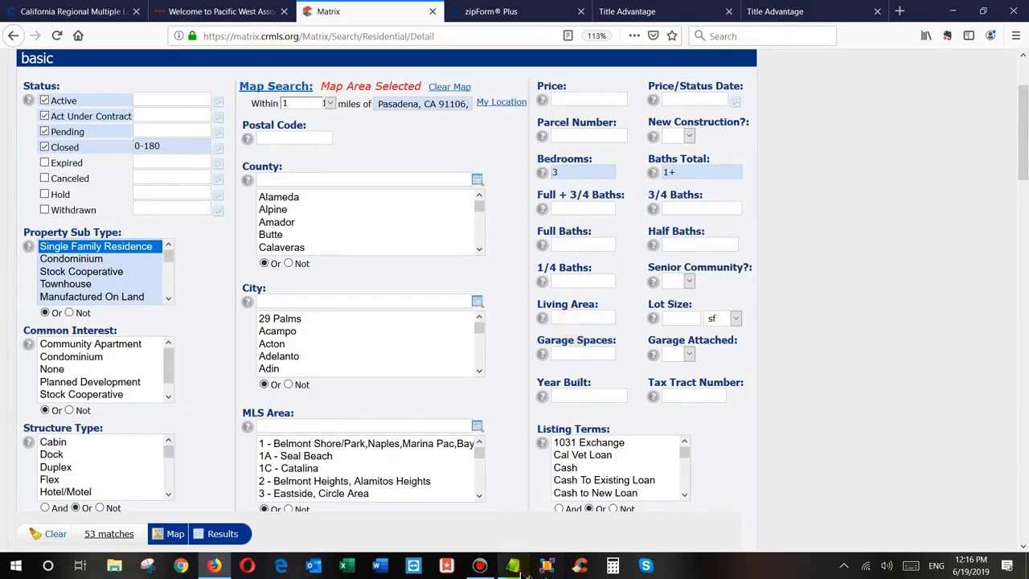
Step: Compute 90 percent of 1600 (1600 × 0.9) in Calculator
left_click(515, 566)
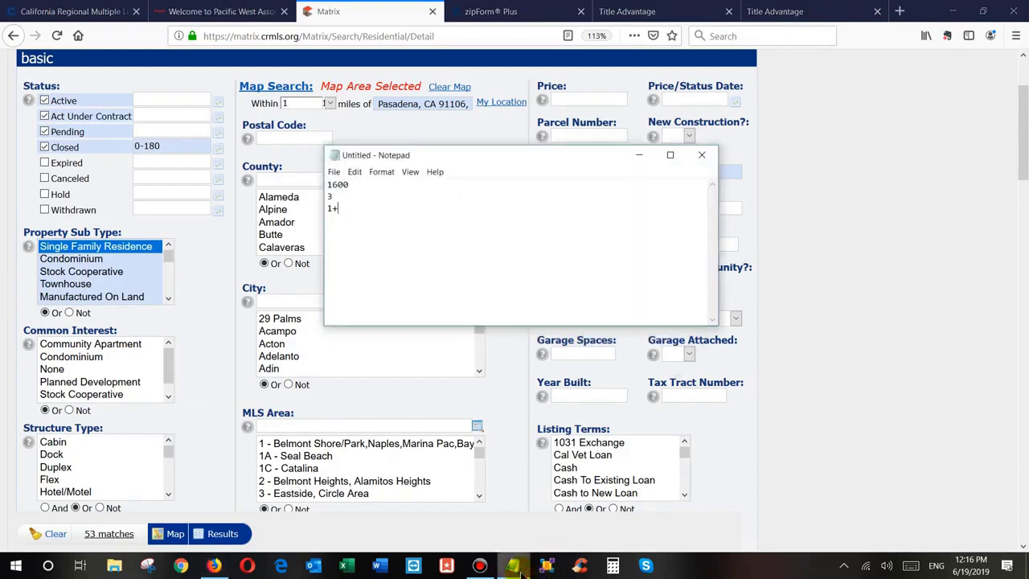
left_click(513, 567)
left_click(613, 567)
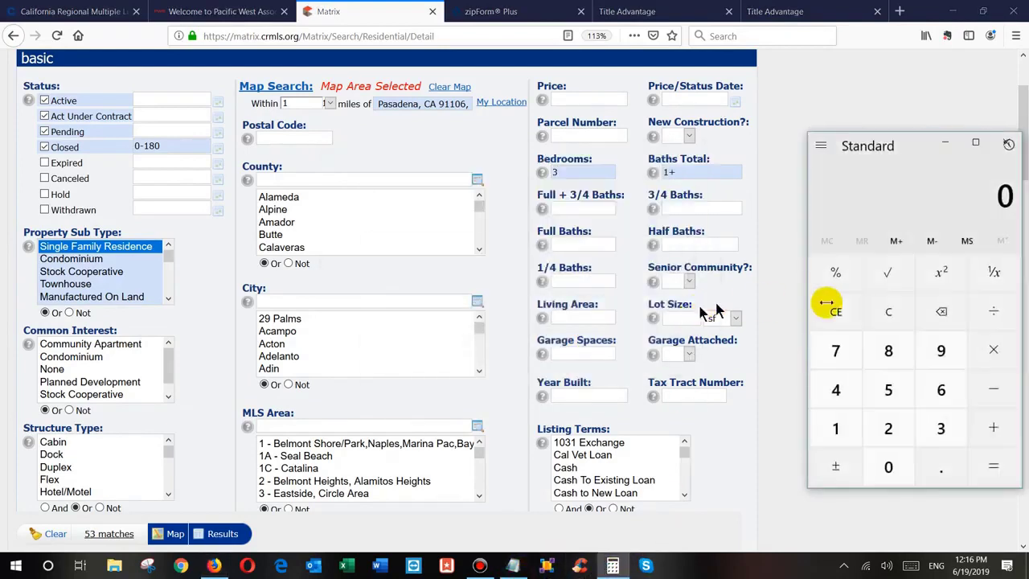
left_click(839, 430)
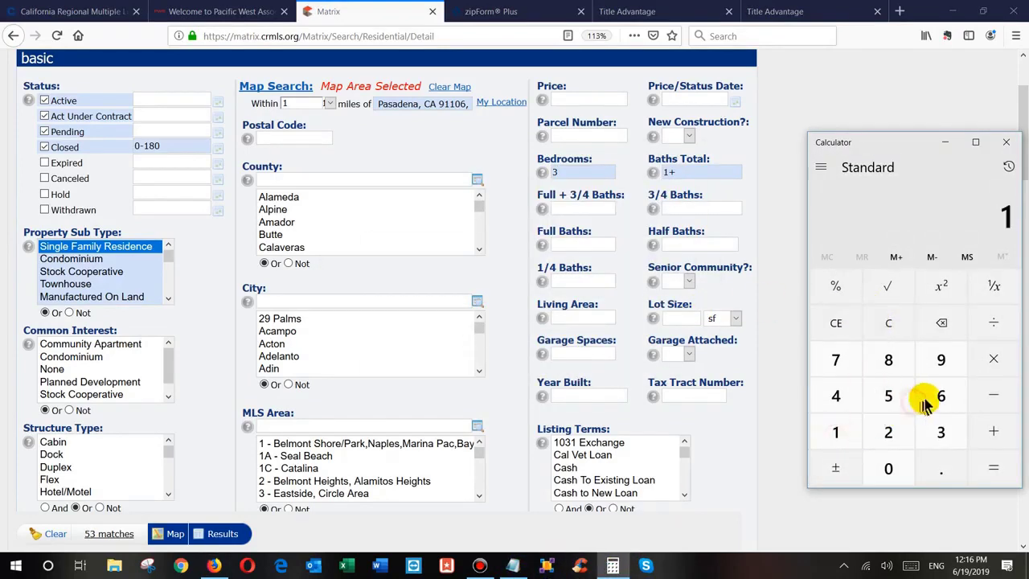
left_click(925, 406)
type("00")
left_click(994, 360)
left_click(941, 469)
left_click(941, 360)
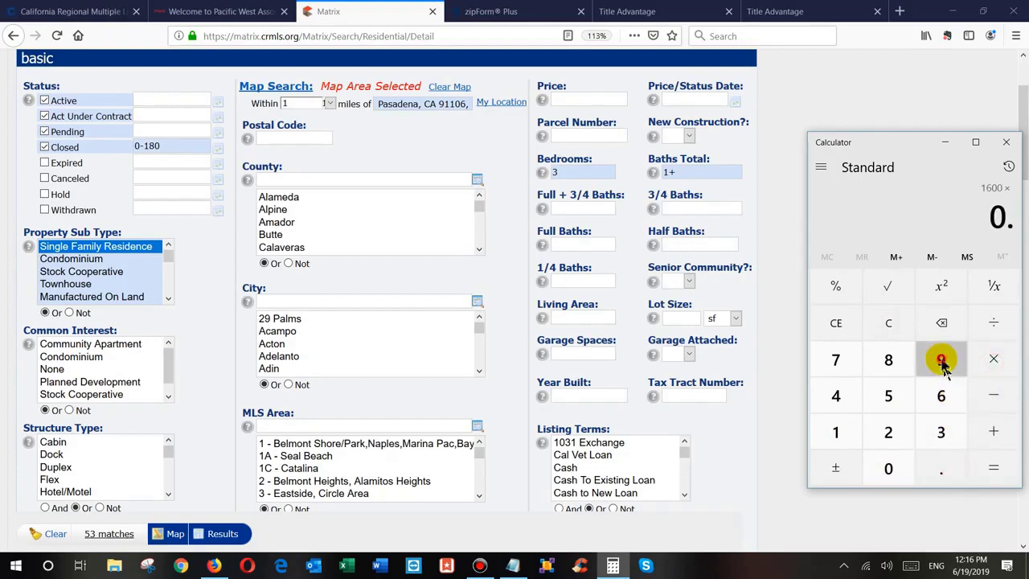
left_click(984, 473)
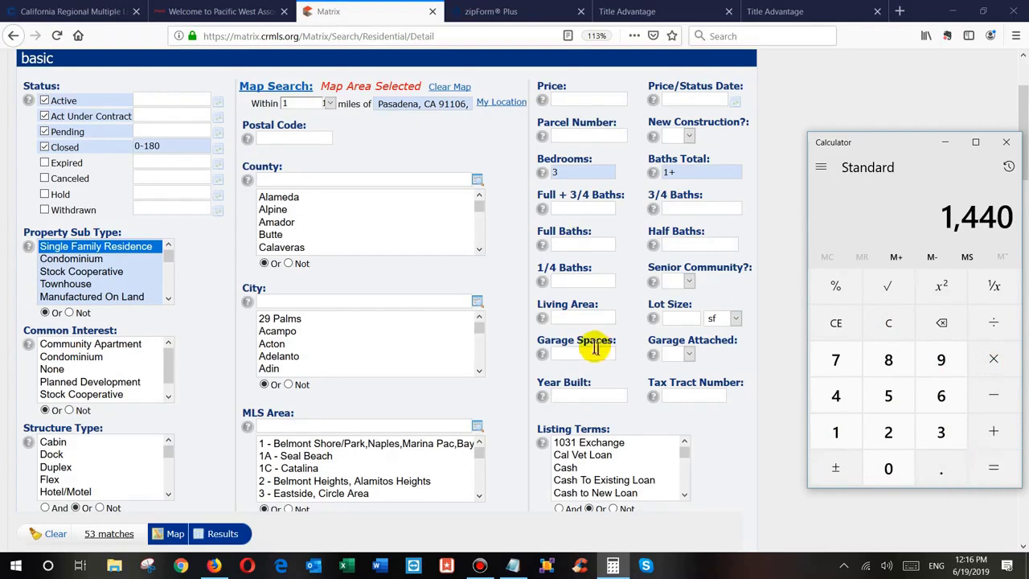
Step: Enter 1400- as the Living Area lower bound
left_click(567, 320)
type("400-")
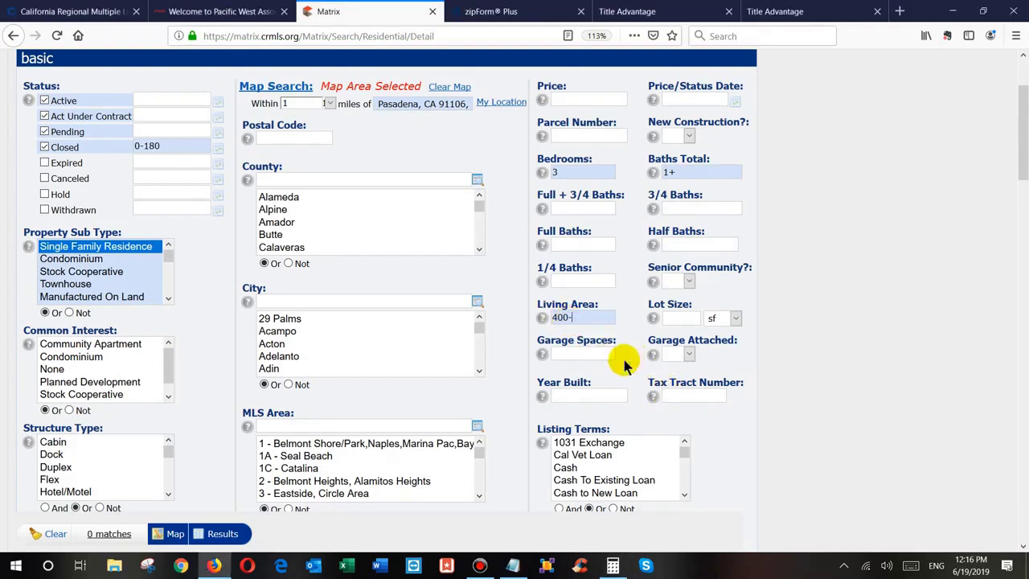
left_click(556, 318)
type("1")
Step: Compute 1600 × 1.1 = 1,760 and finish the Living Area range as 1400-1800
left_click(620, 554)
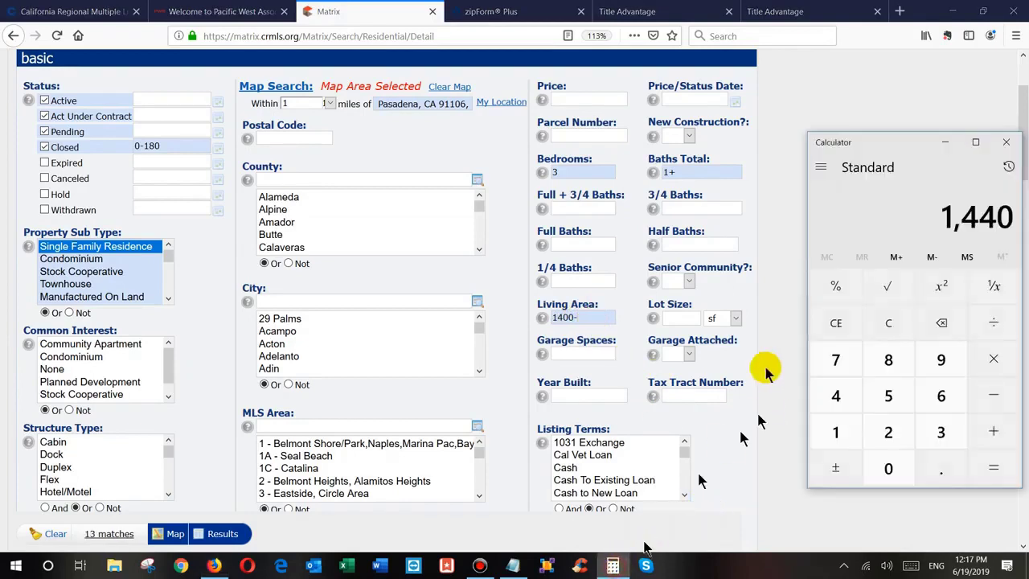
left_click(887, 323)
type("166")
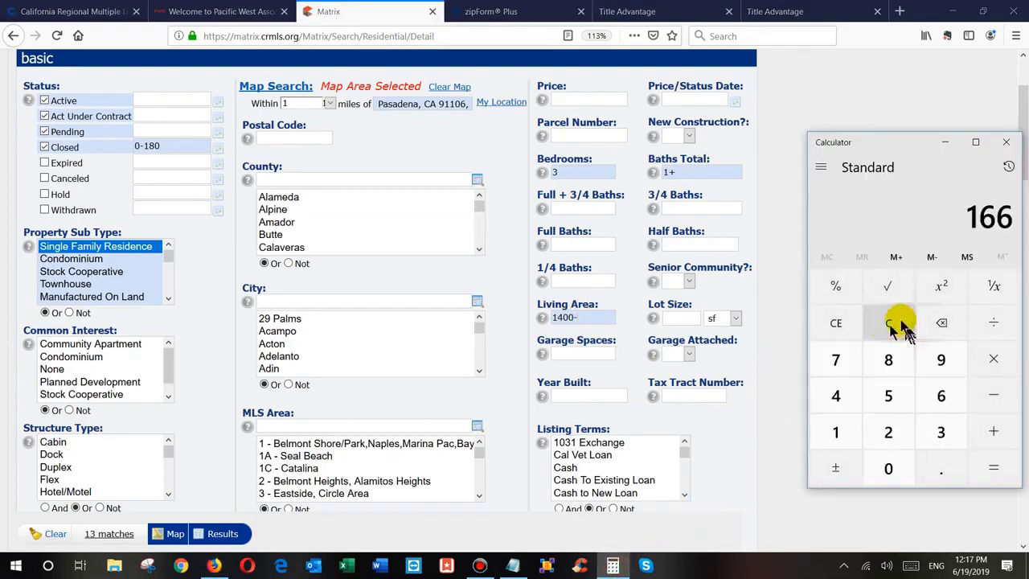
left_click(887, 323)
type("1600")
left_click(994, 359)
left_click(838, 432)
left_click(933, 469)
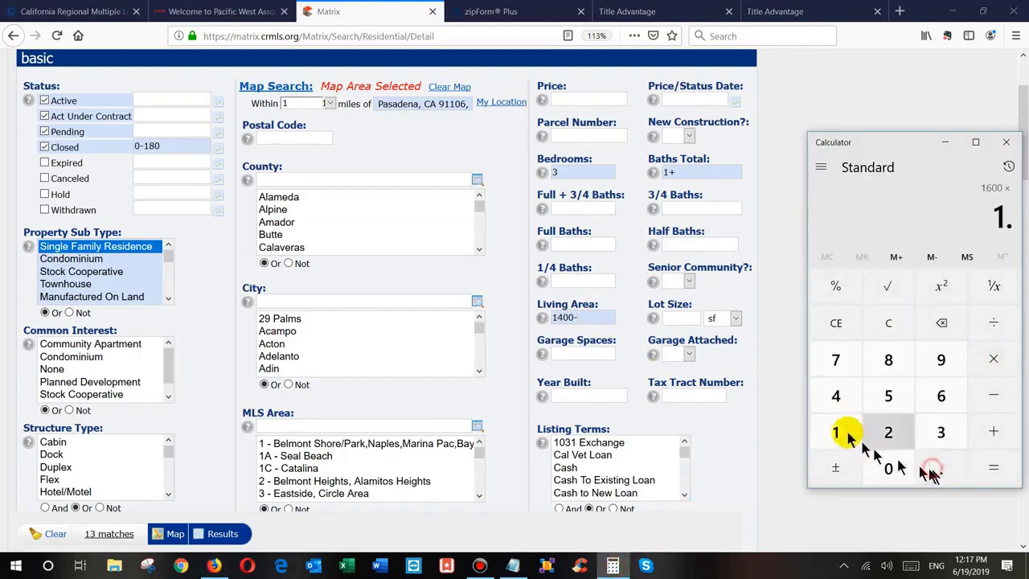
left_click(837, 432)
left_click(993, 469)
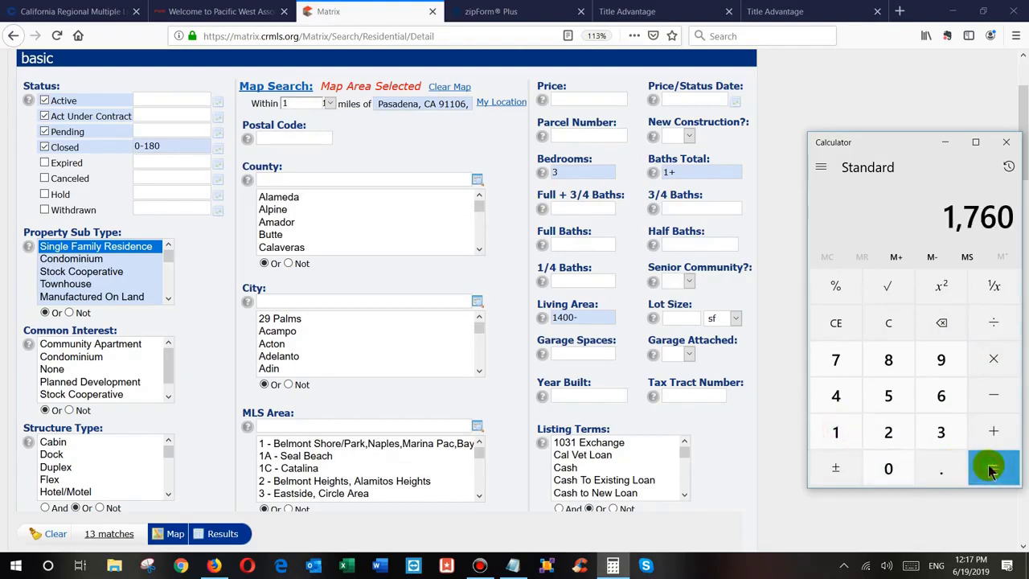
left_click(586, 318)
type("1800")
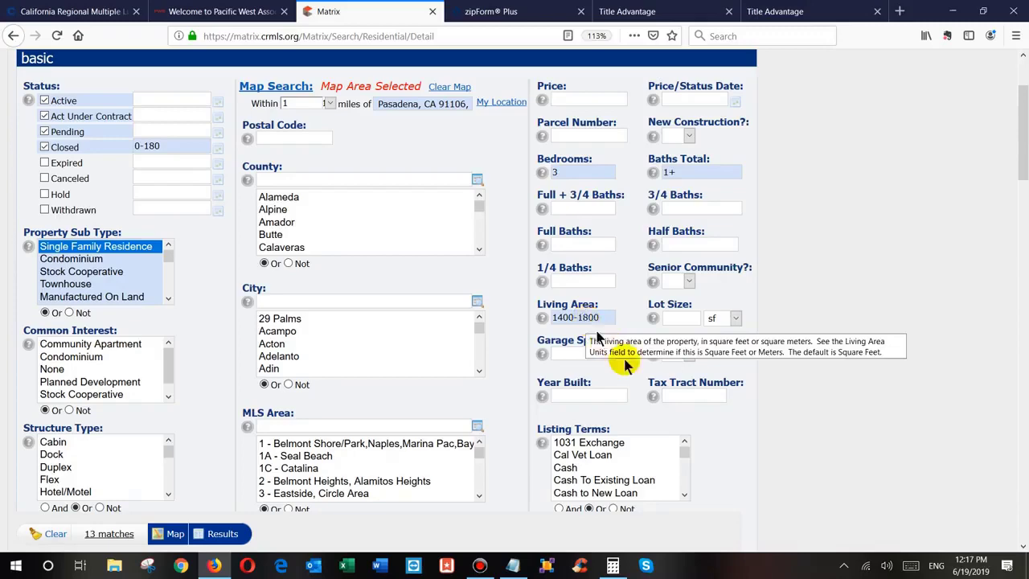
Step: Limit Special Listing Conditions to Standard (22 matches) and plot the results on the map
scroll(231, 386, "down", 5)
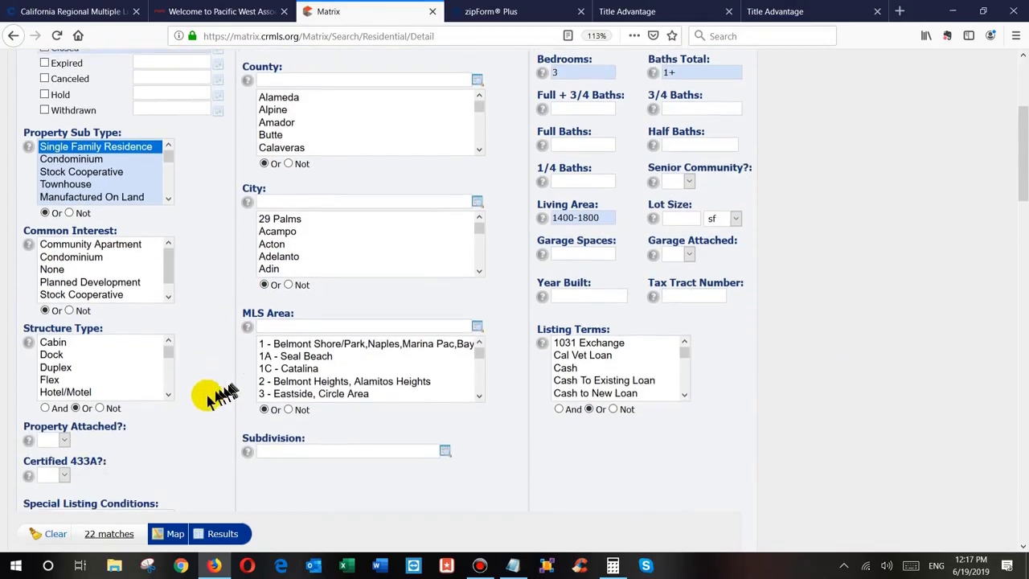
left_click(56, 375)
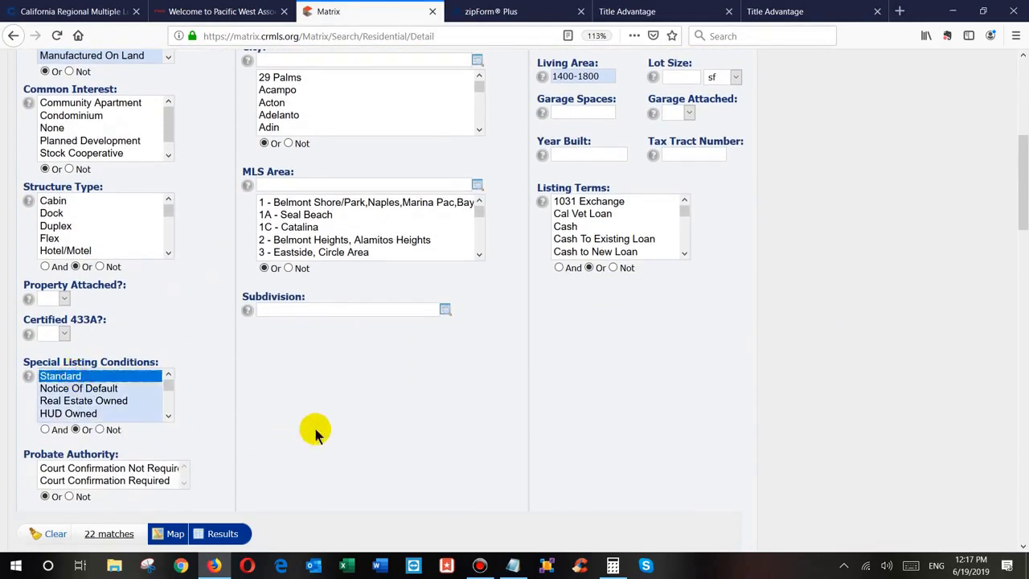
left_click(173, 537)
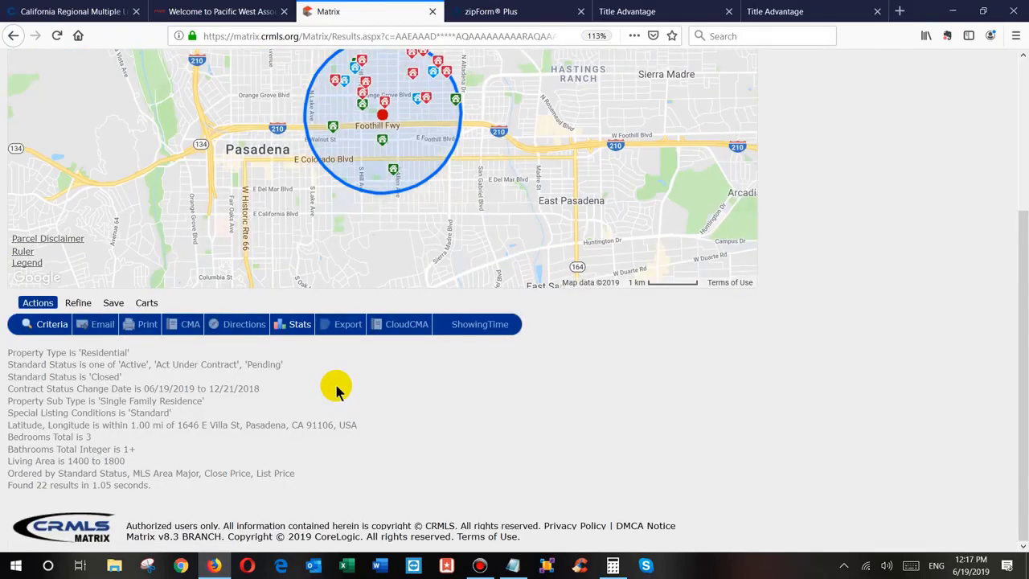
scroll(925, 282, "up", 3)
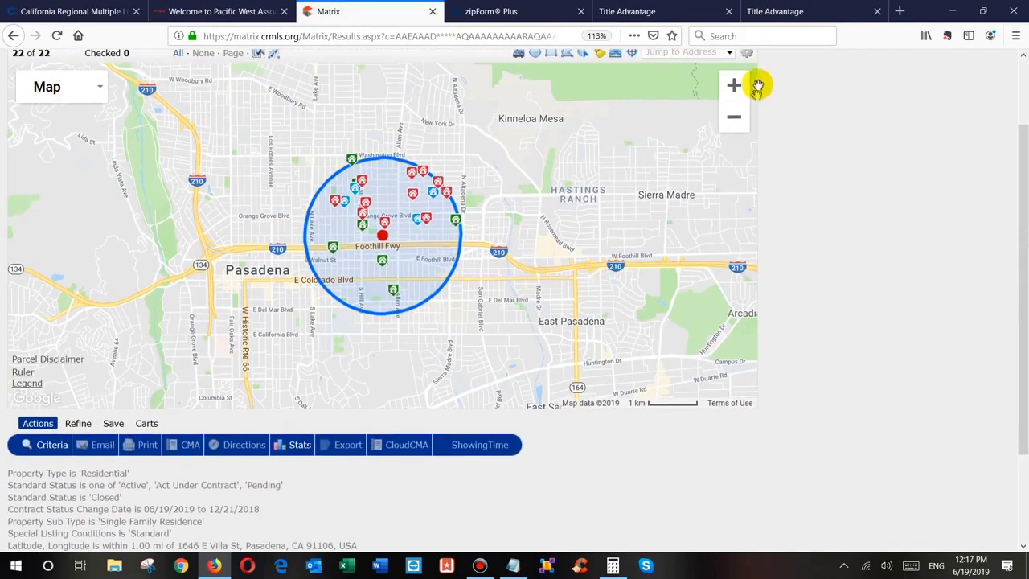
Step: Zoom the map in one level around the 1-mile Pasadena search circle
left_click(734, 84)
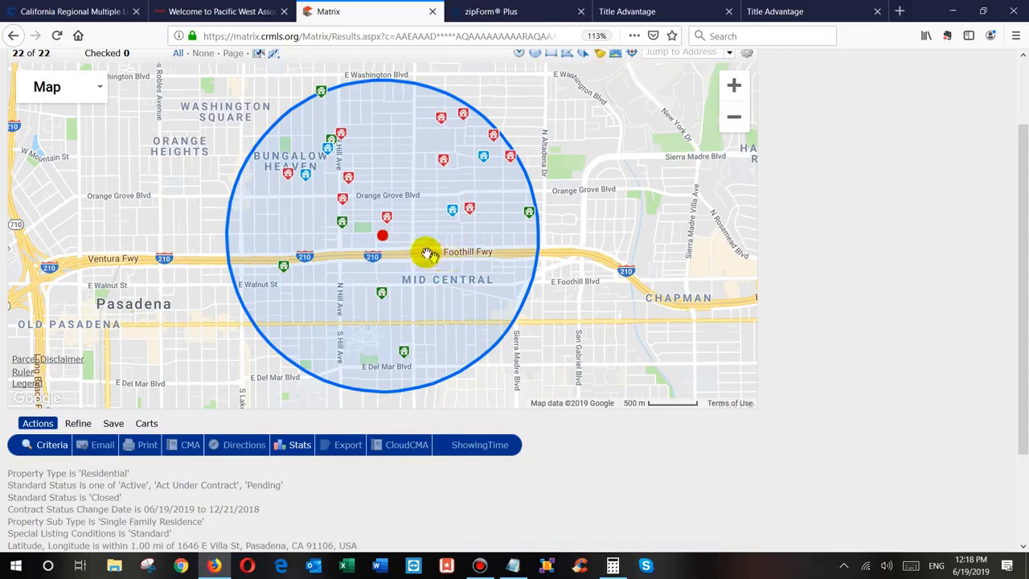
left_click(377, 241)
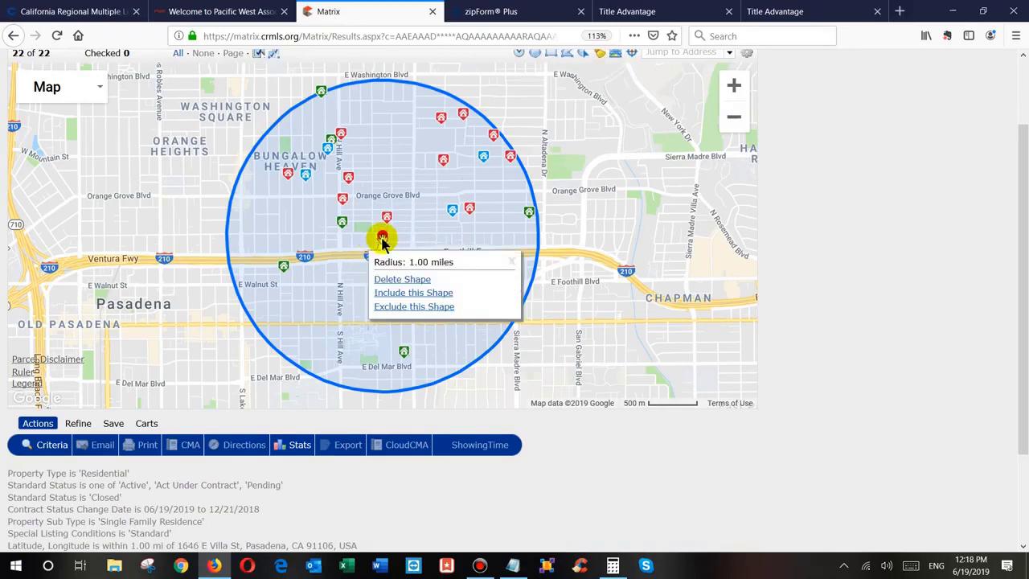
left_click(456, 384)
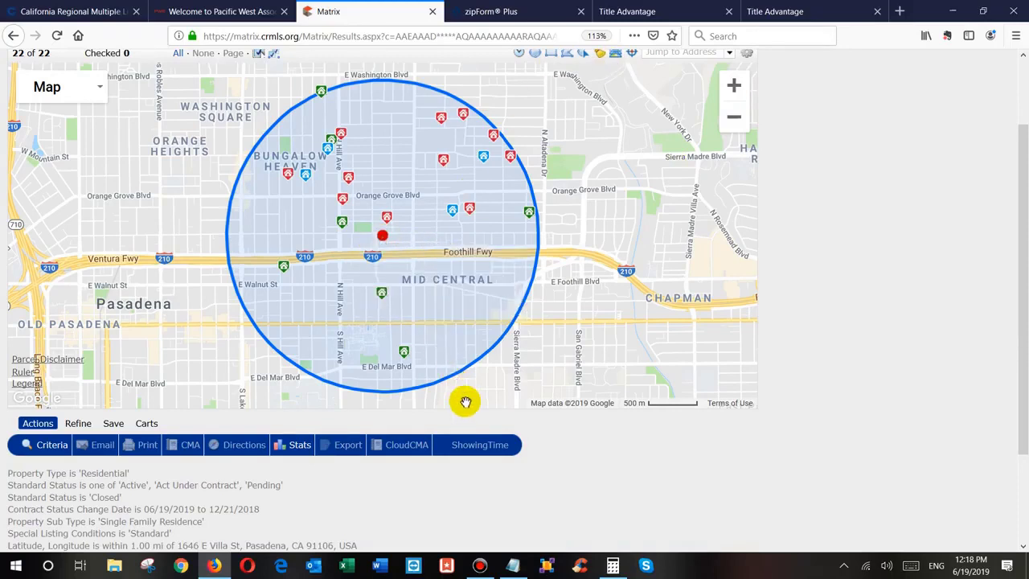
mouse_move(379, 295)
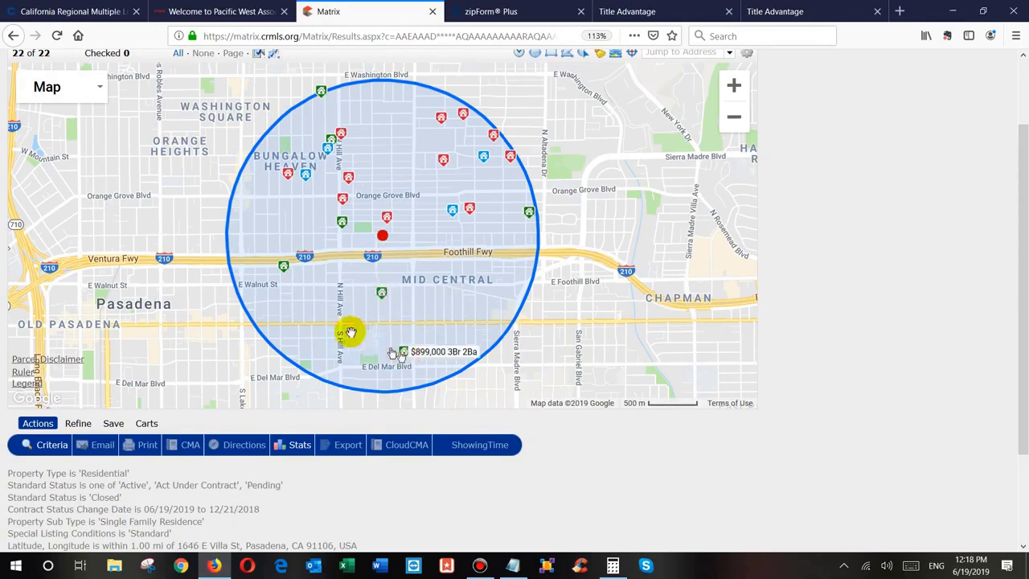
mouse_move(284, 267)
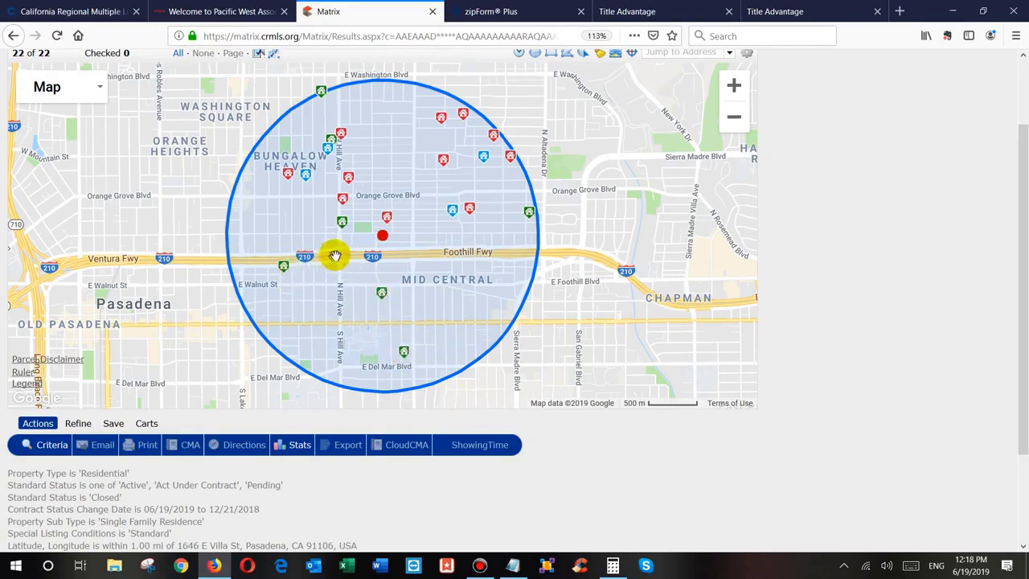
left_click(385, 228)
left_click(342, 223)
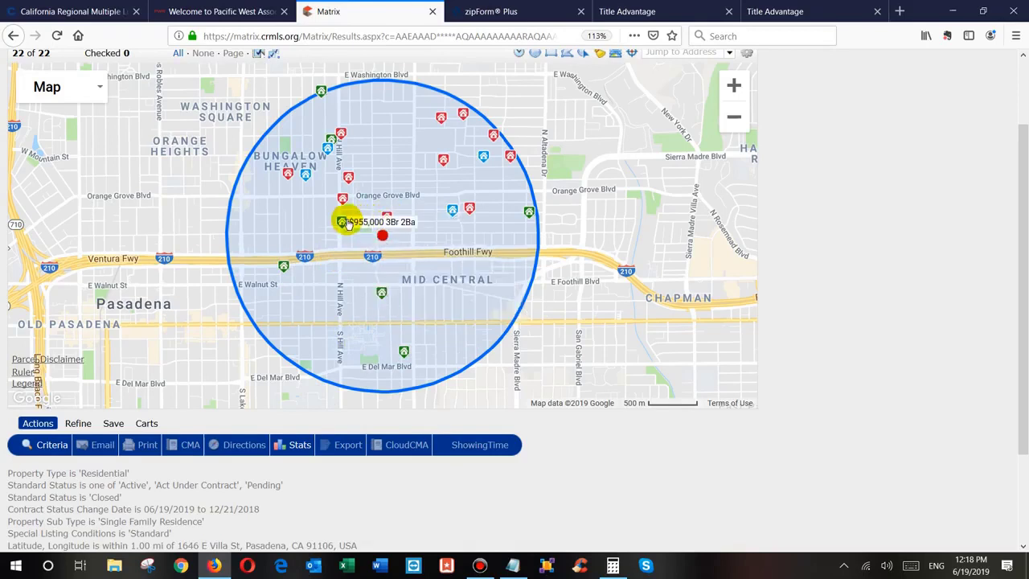
mouse_move(344, 205)
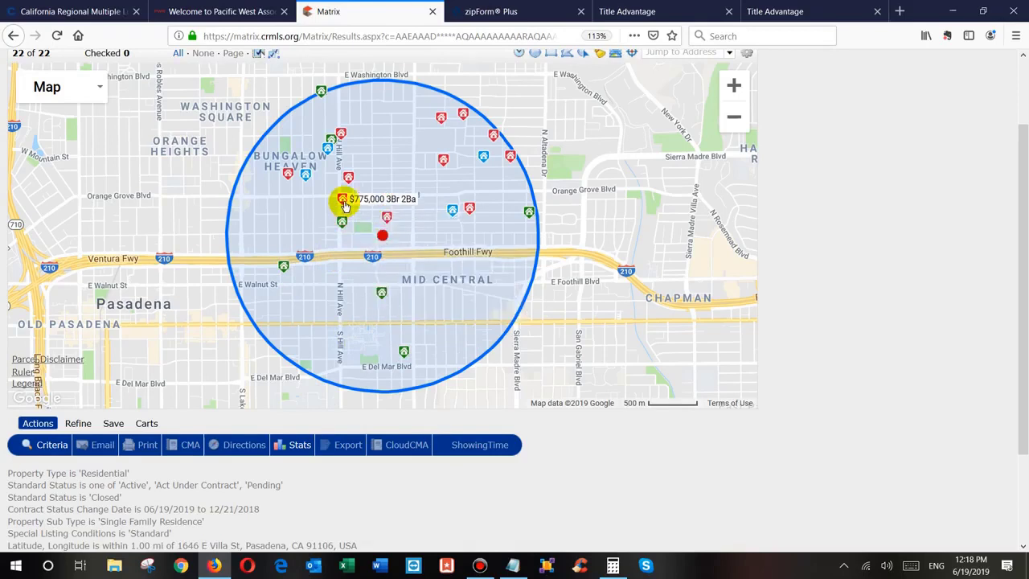
mouse_move(472, 213)
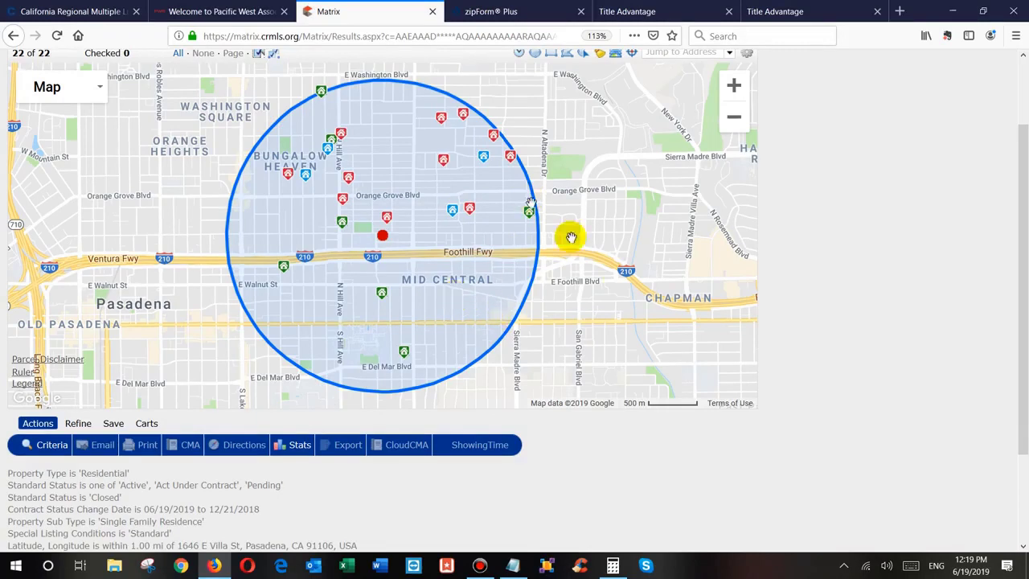
scroll(774, 306, "up", 2)
Step: Show the 22 listings in the Results table sorted by L/C Price, lowest first
left_click(726, 122)
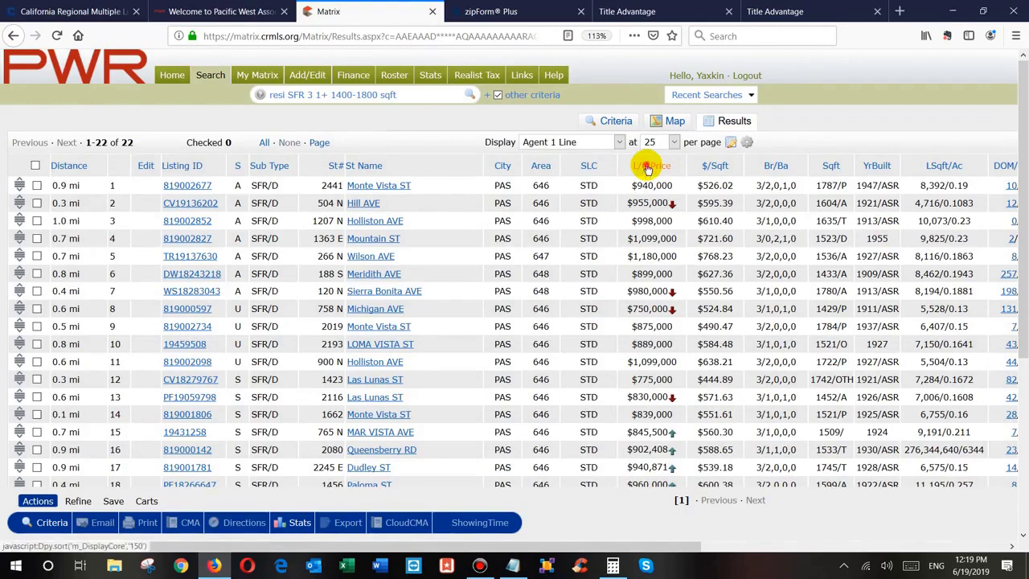
left_click(648, 169)
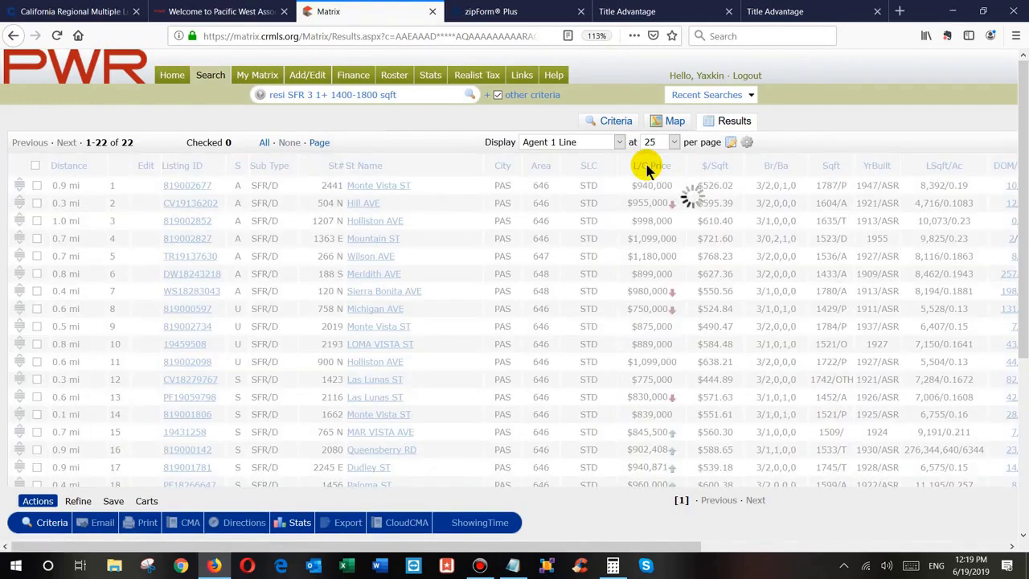